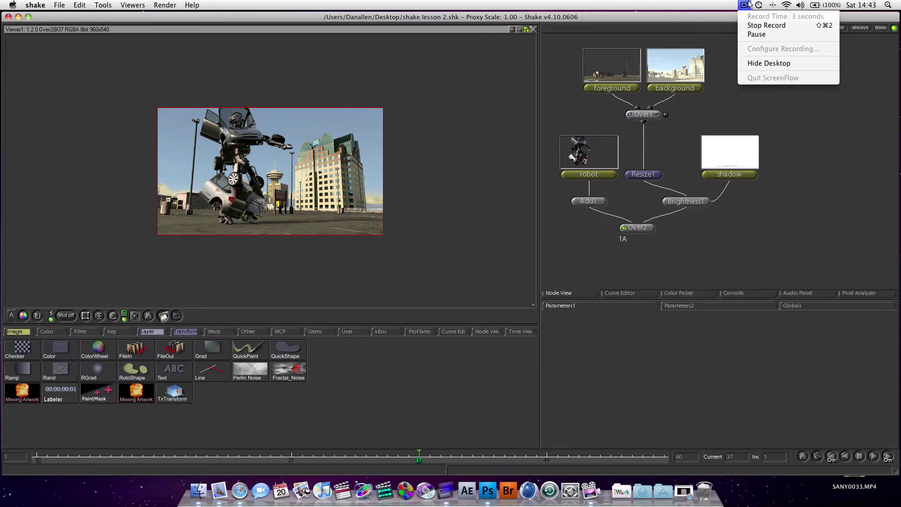
Delete the shadow image node and bypass Brightness1 so it has no effect.
left_click(776, 121)
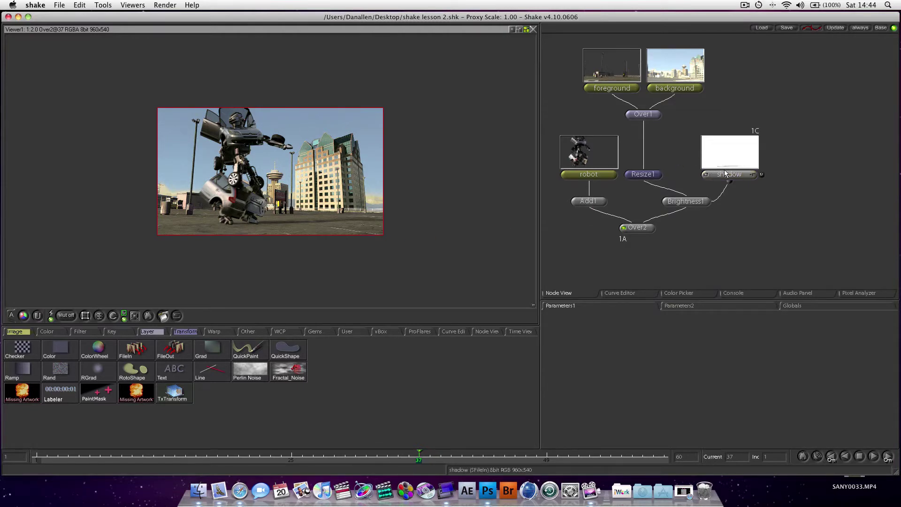
key("Delete")
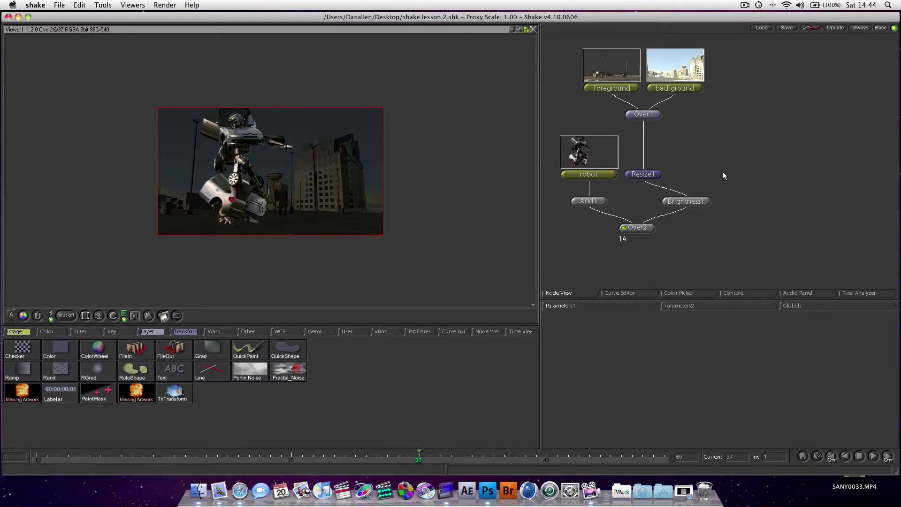
mouse_move(698, 203)
left_mouse_down()
mouse_move(672, 205)
mouse_move(682, 205)
left_mouse_up()
key("i")
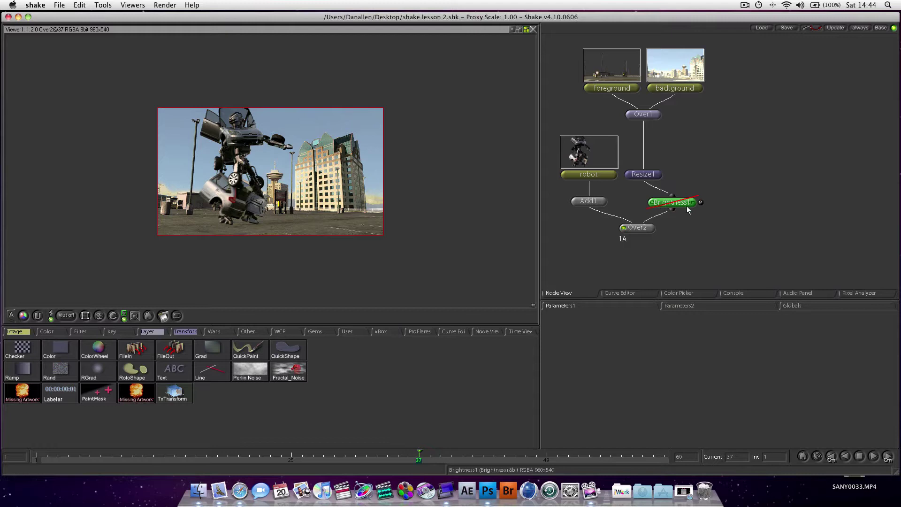
Move the robot node up-left and scrub through the shot to check the composite.
left_click_drag(598, 174, 589, 166)
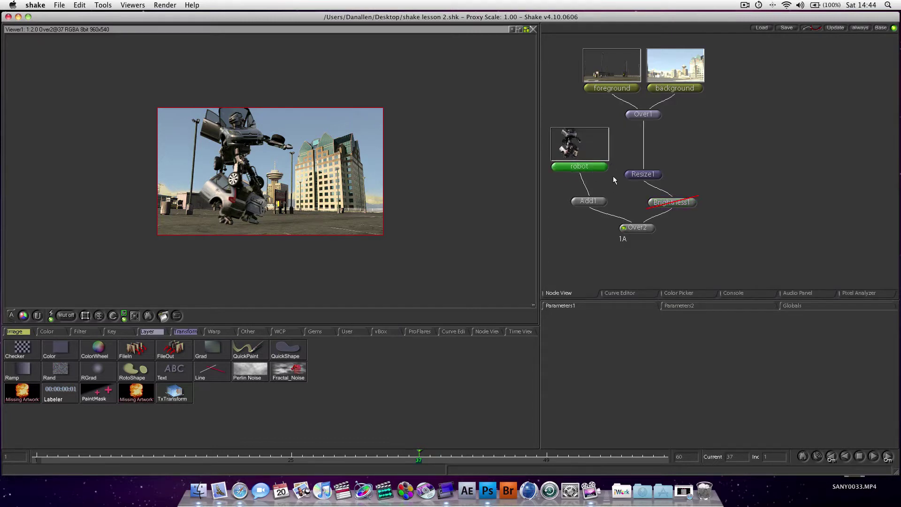
left_click(79, 455)
left_click_drag(80, 455, 408, 456)
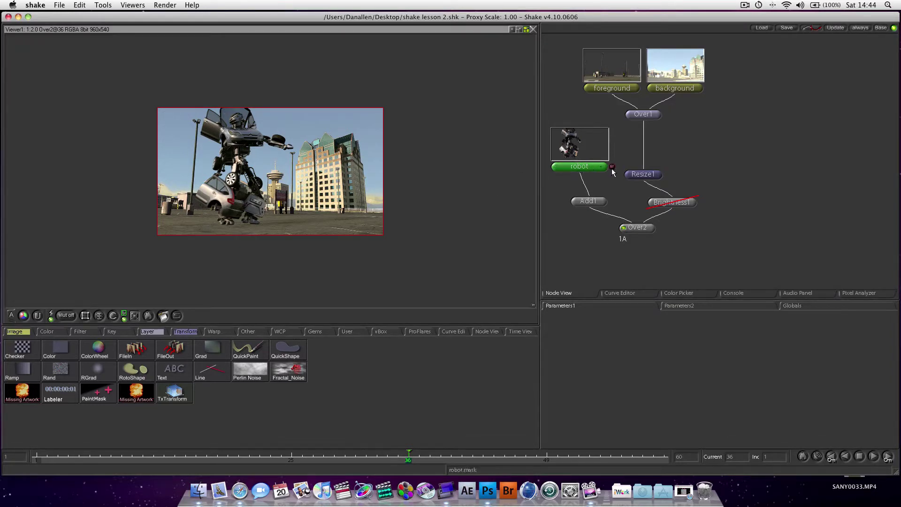
Connect the robot node to Brightness1's mask input and re-enable Brightness1.
left_click_drag(584, 166, 582, 156)
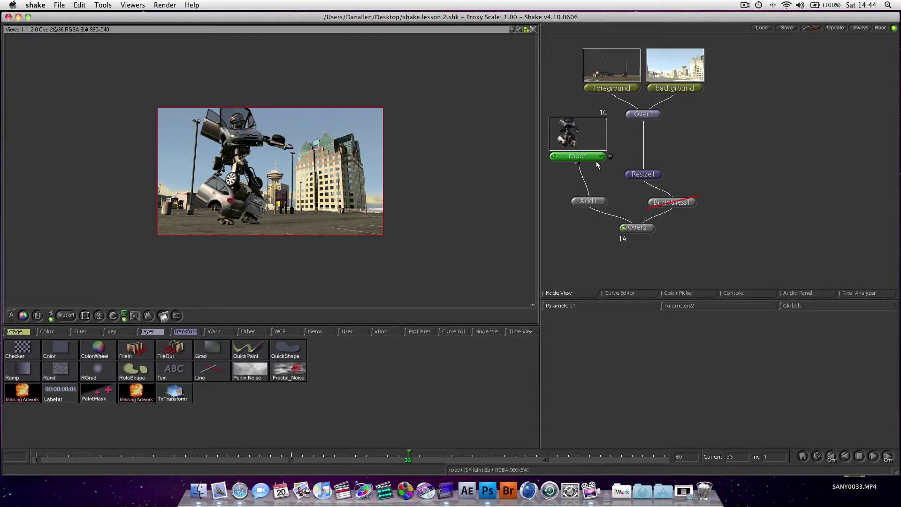
left_click_drag(592, 157, 587, 140)
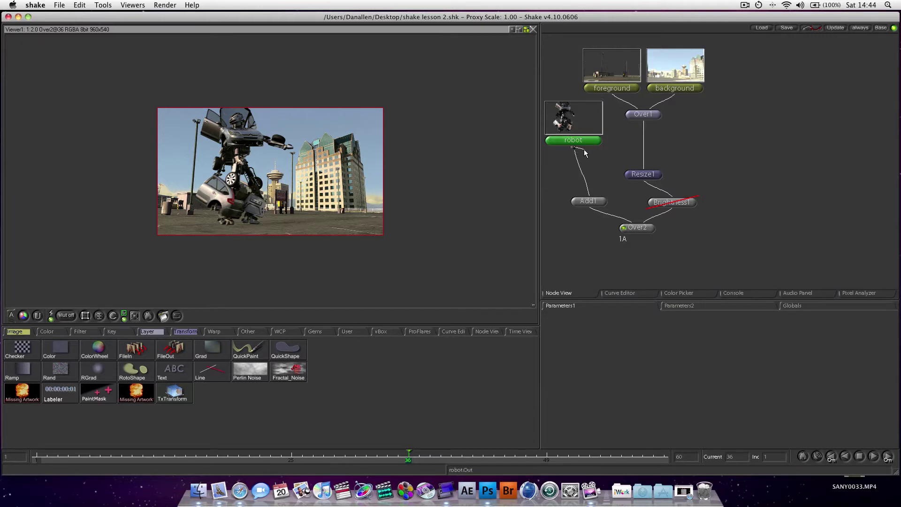
left_click_drag(587, 150, 699, 202)
left_click_drag(699, 202, 699, 201)
left_click(681, 206)
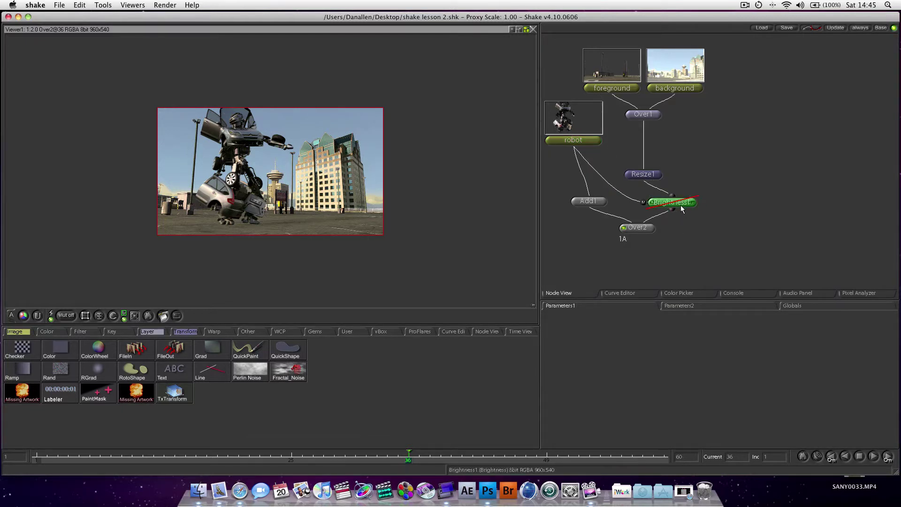
key("i")
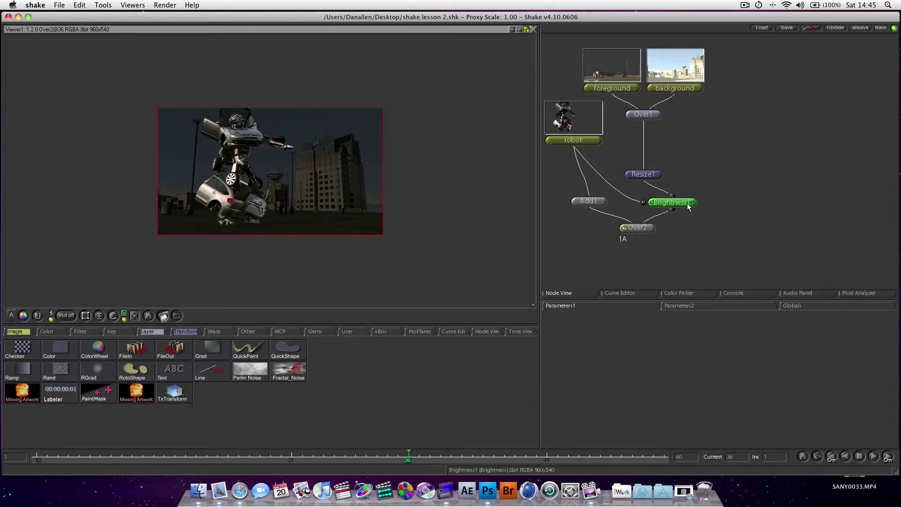
Set Brightness1's maskChannel to A with invertMask off, then nudge the node right.
left_click(649, 228)
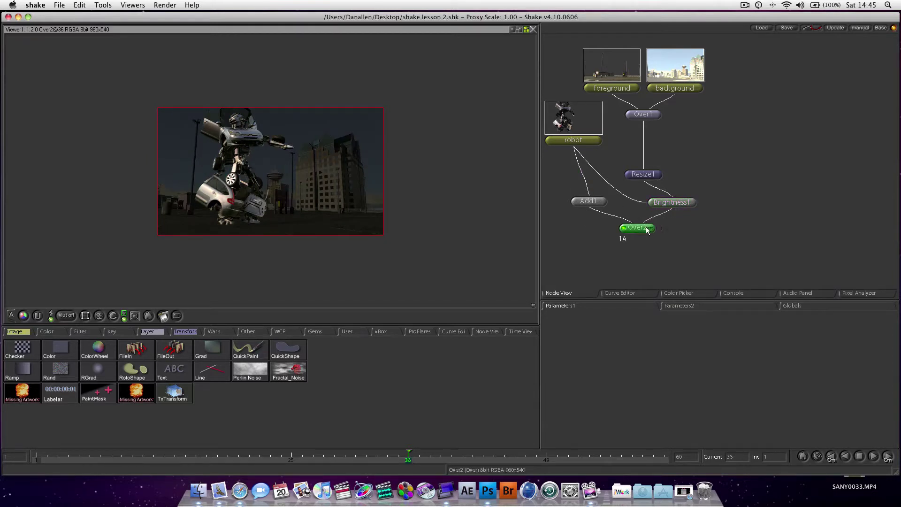
left_click(692, 202)
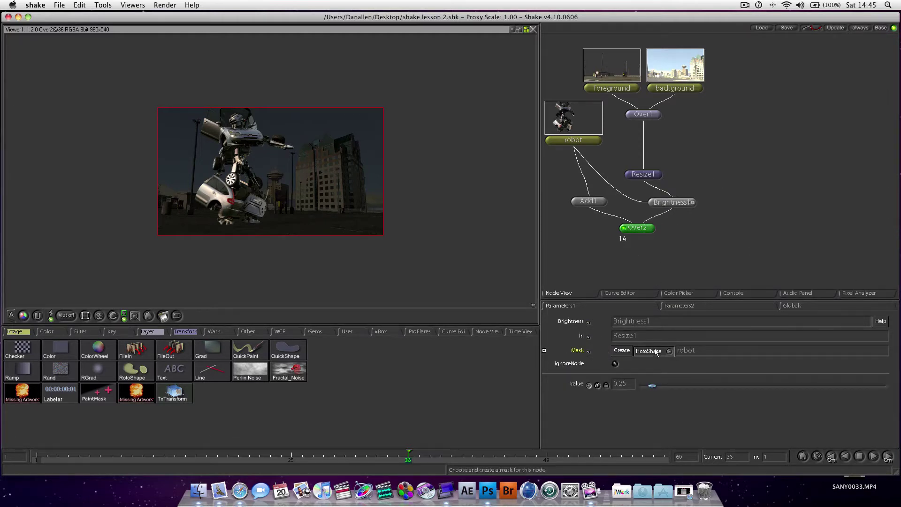
left_click(544, 350)
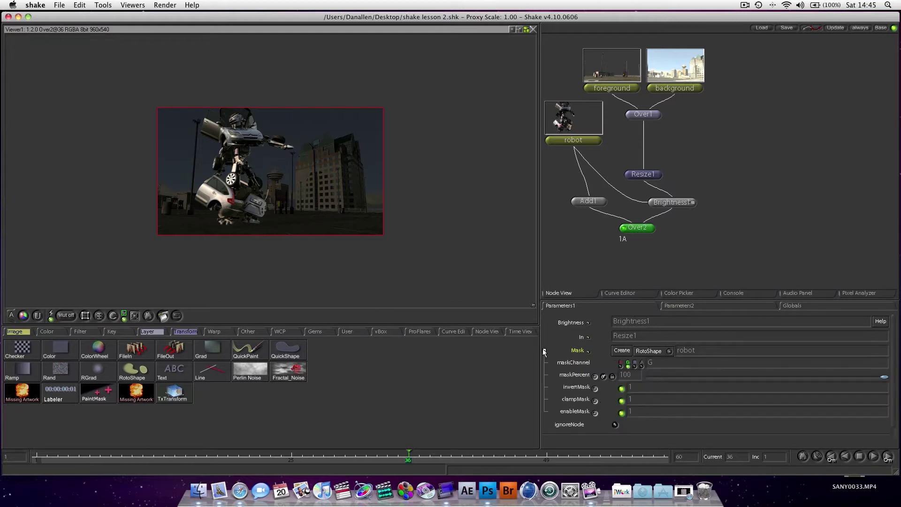
left_click(641, 365)
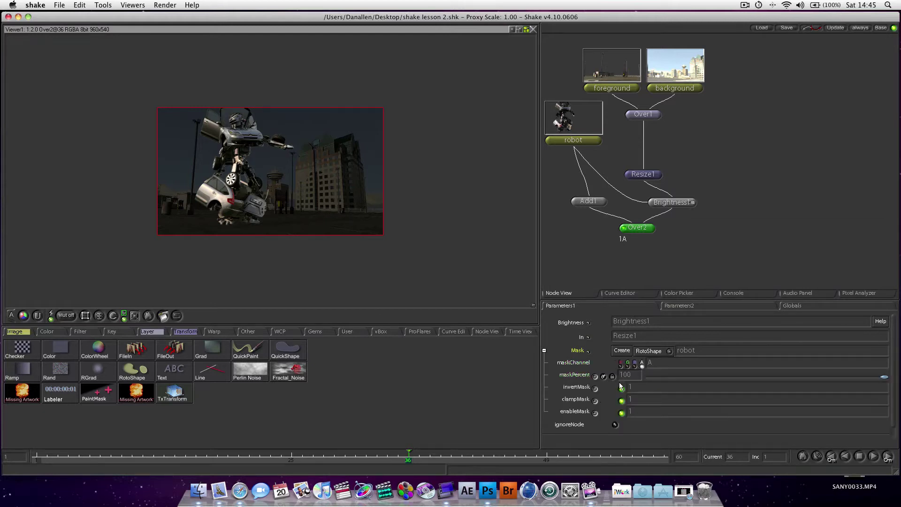
left_click(621, 389)
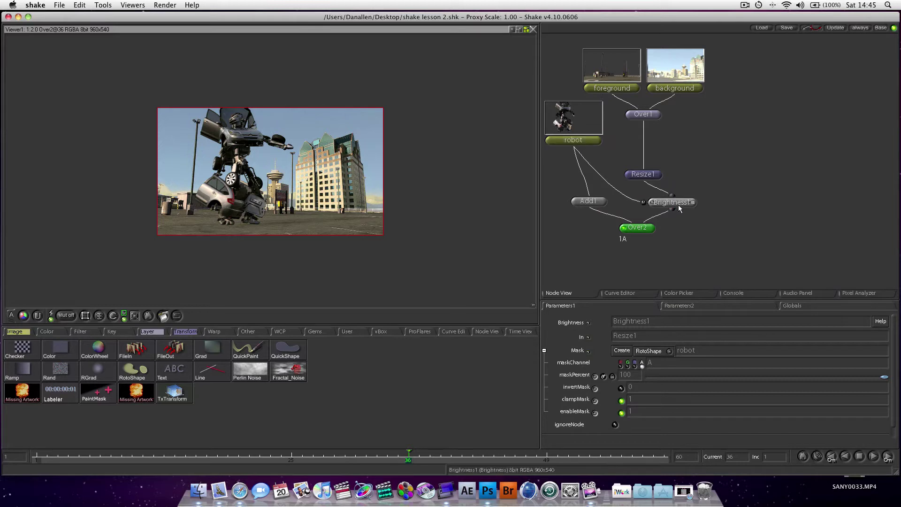
left_click_drag(675, 205, 680, 203)
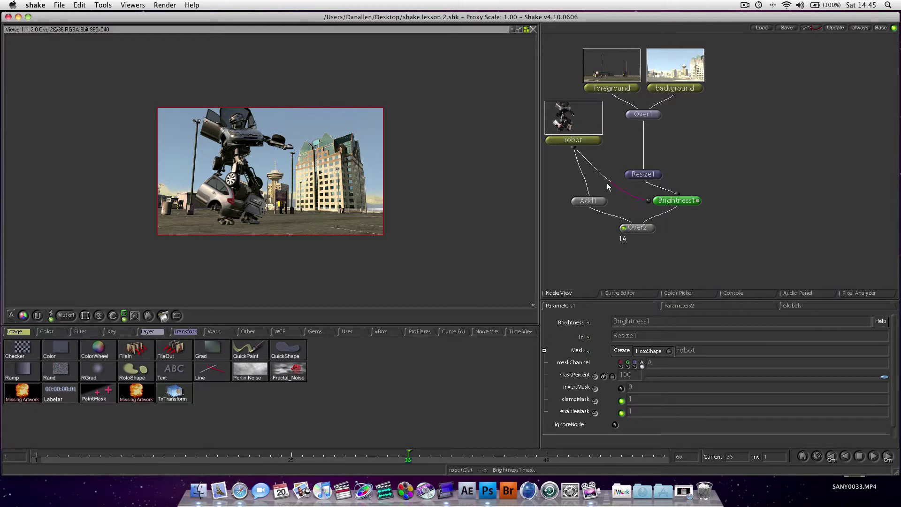
Add a Move2D node from the Transform tab and place it to the right.
left_click_drag(589, 144, 587, 134)
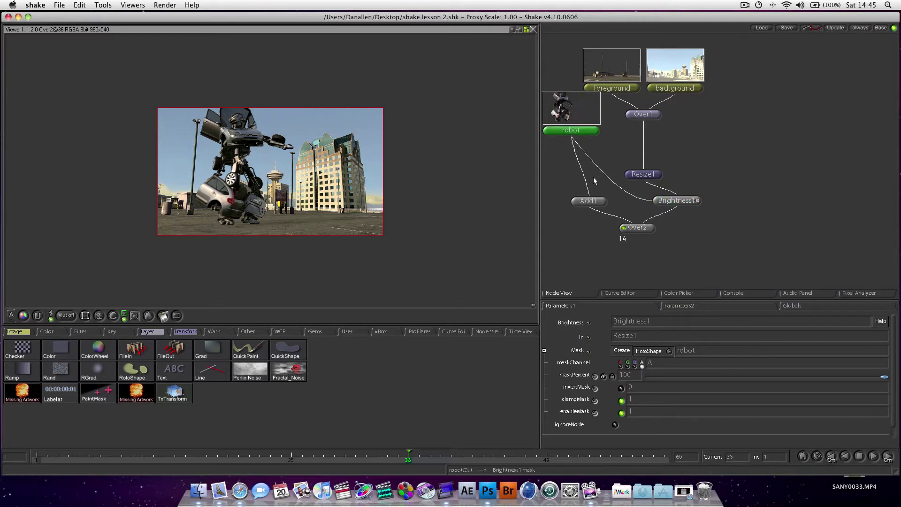
left_click(745, 192)
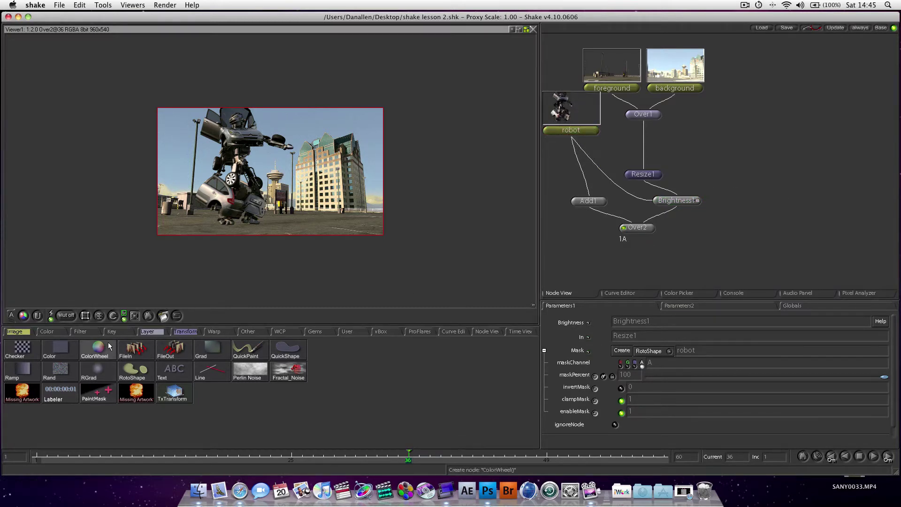
left_click(184, 332)
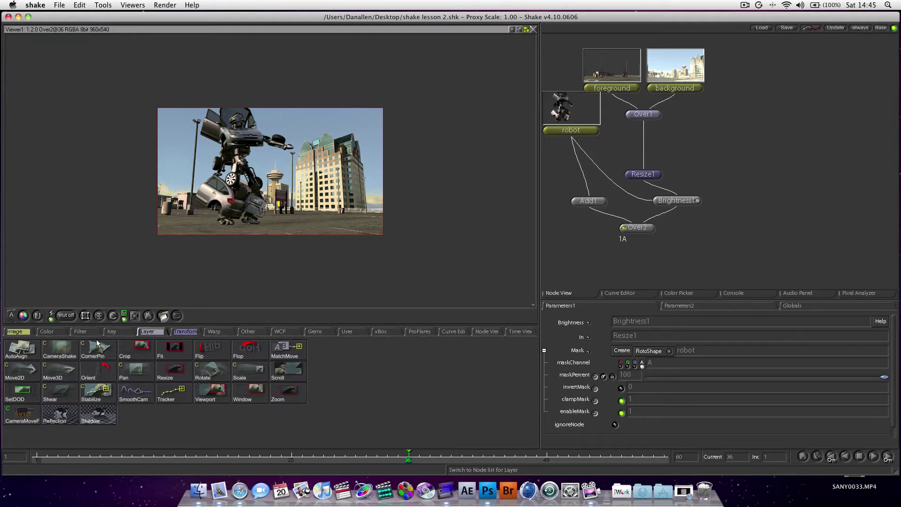
left_click(32, 369)
left_click_drag(630, 259, 712, 261)
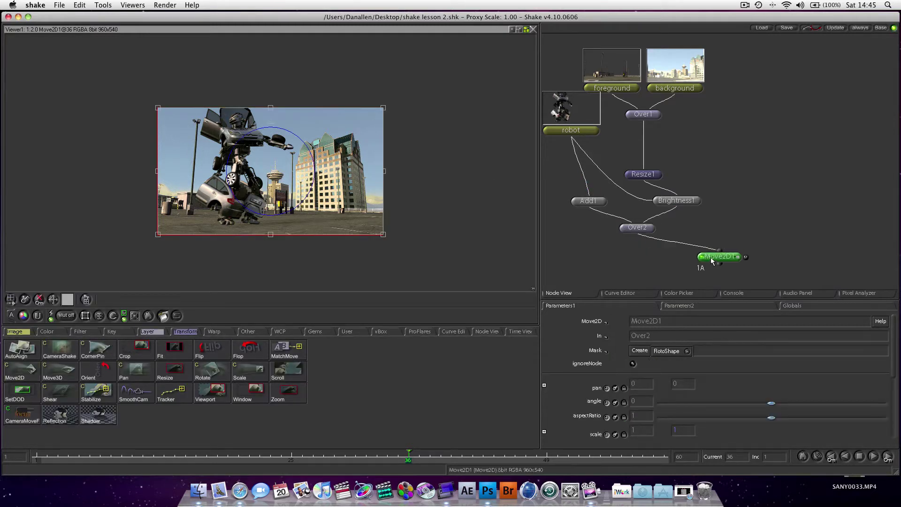
Remove Move2D1's Over2 link and route the robot through Move2D1 into Brightness1's mask.
left_click(665, 244)
key("Delete")
left_click_drag(722, 260, 736, 195)
left_click_drag(589, 157, 572, 136)
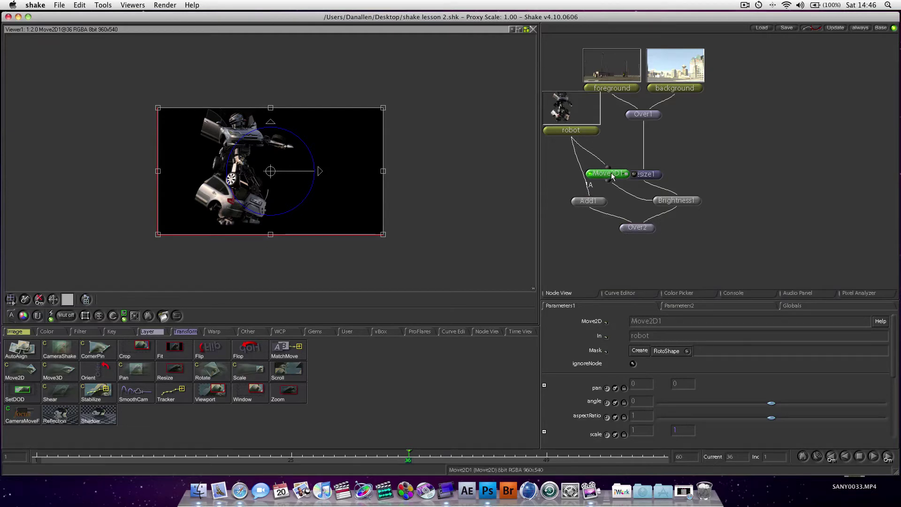
View the Over2 composite and rearrange the Over2, Resize1 and Move2D1 nodes.
double_click(643, 230)
left_click_drag(641, 229, 633, 255)
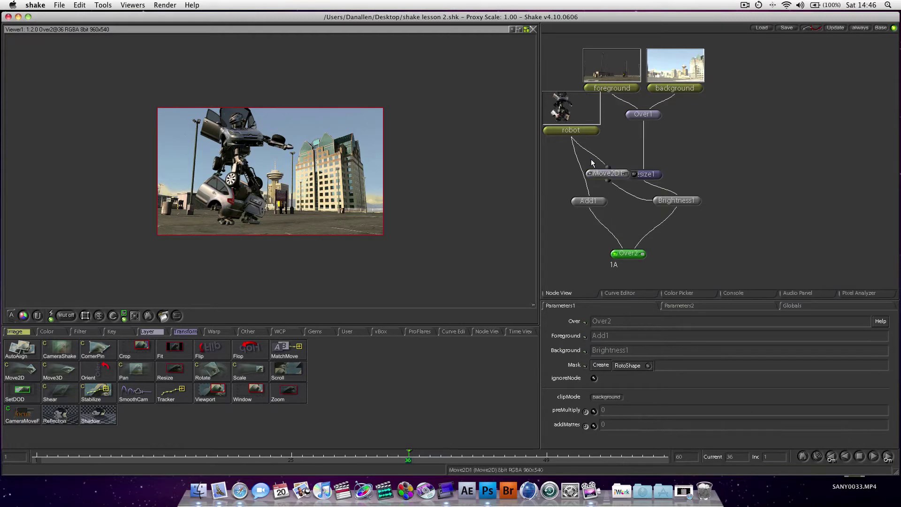
left_click_drag(646, 176, 681, 168)
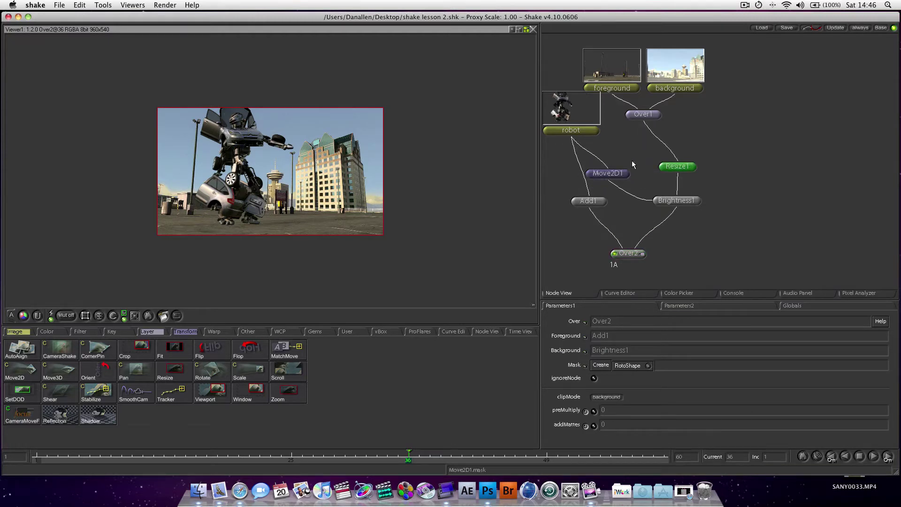
mouse_move(617, 174)
left_mouse_down()
mouse_move(623, 162)
mouse_move(623, 170)
left_mouse_up()
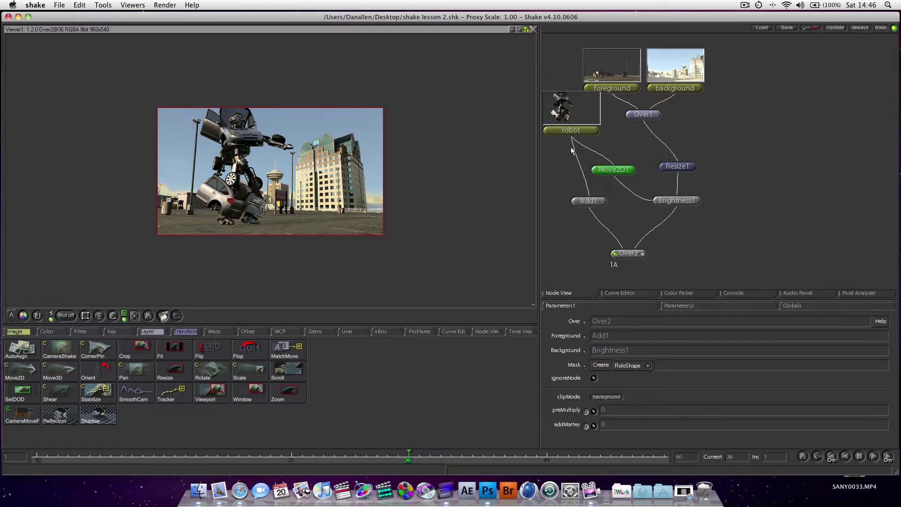
Pan Move2D1 to 188, 6 so the shadow sits right of the robot.
left_click(625, 254)
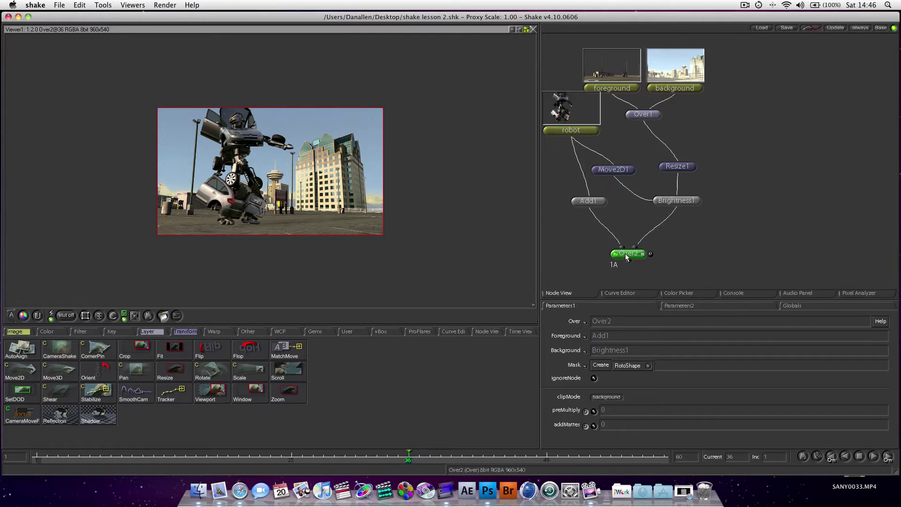
left_click(630, 170)
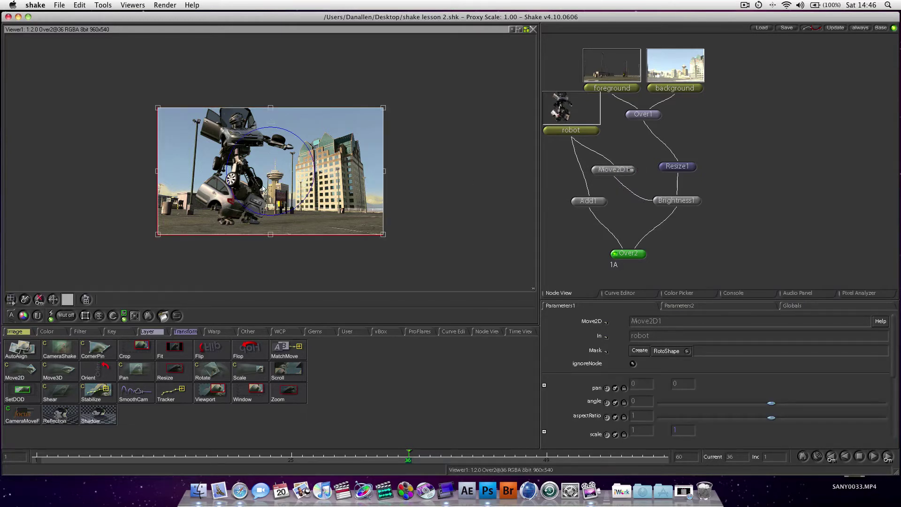
left_click_drag(265, 188, 306, 187)
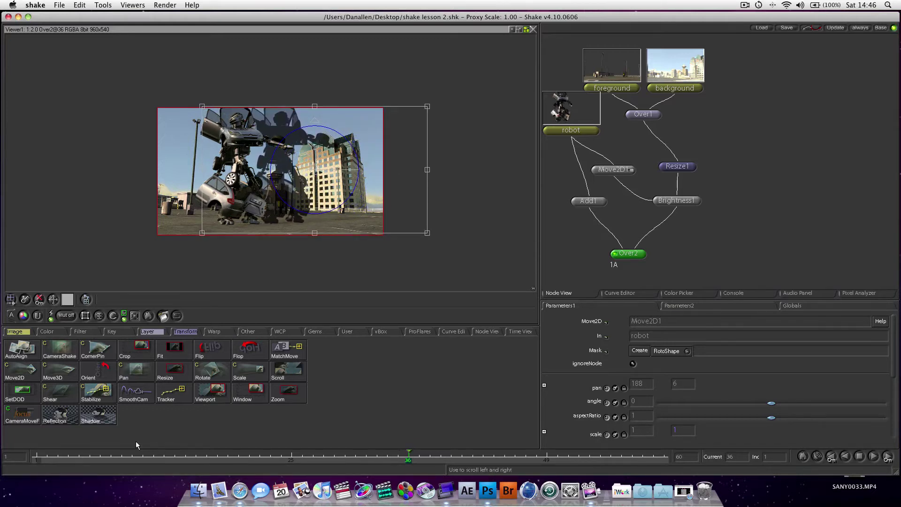
At frame 1, scale the shadow down and squash it flat beneath the robot.
left_click_drag(100, 450, 47, 444)
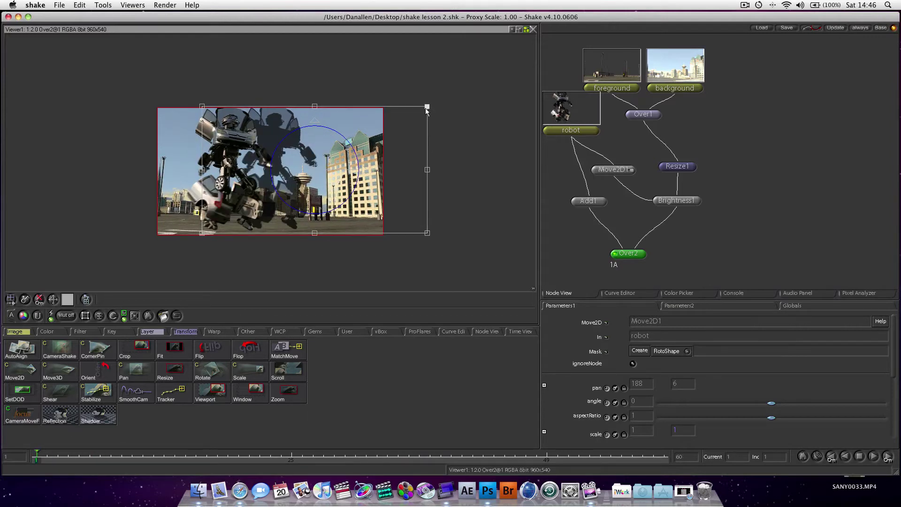
mouse_move(425, 106)
left_mouse_down()
mouse_move(424, 127)
mouse_move(439, 99)
left_mouse_up()
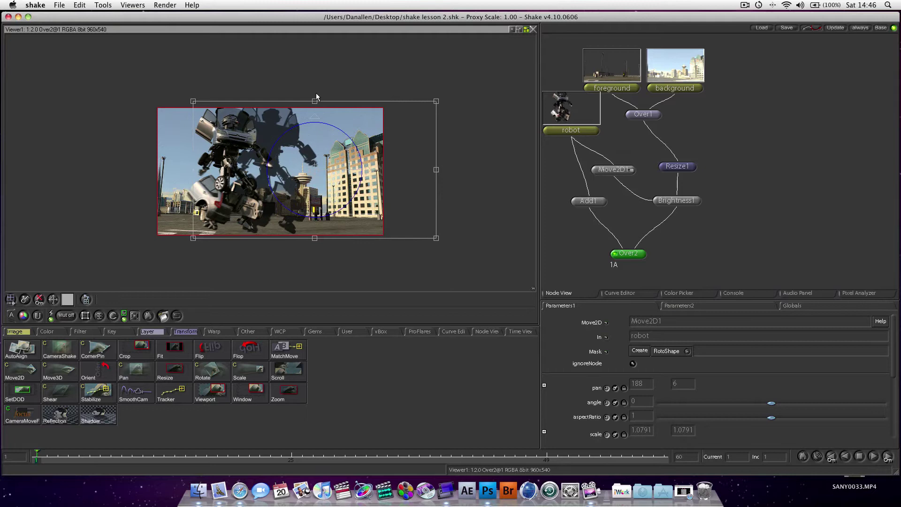
left_click_drag(314, 102, 309, 160)
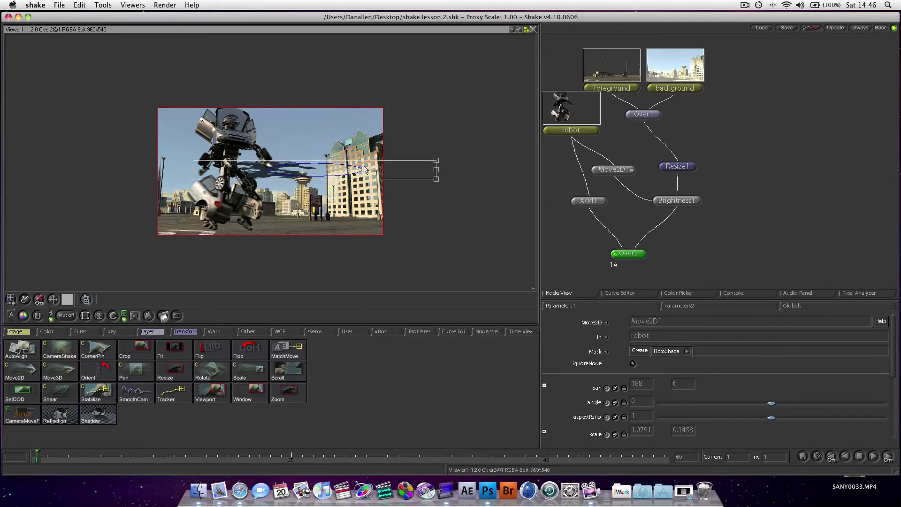
left_click_drag(436, 171, 374, 210)
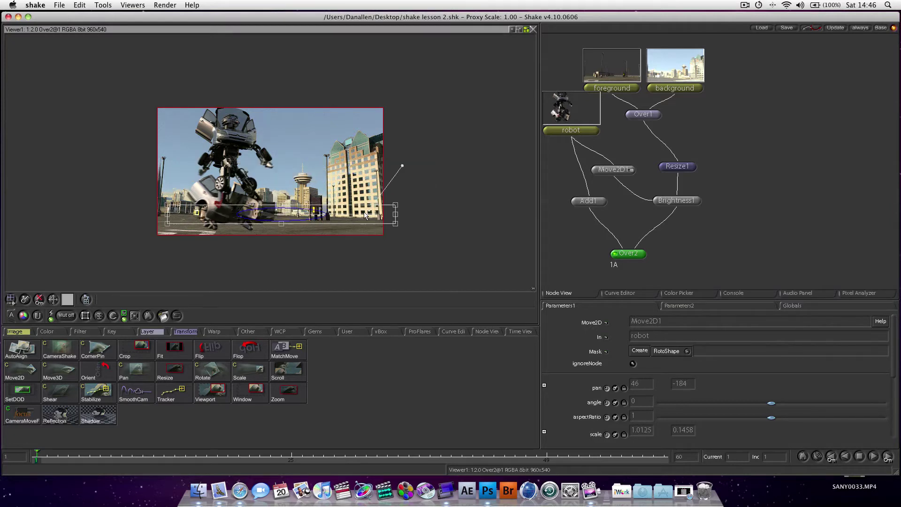
mouse_move(365, 214)
left_mouse_down()
mouse_move(351, 219)
mouse_move(362, 217)
left_mouse_up()
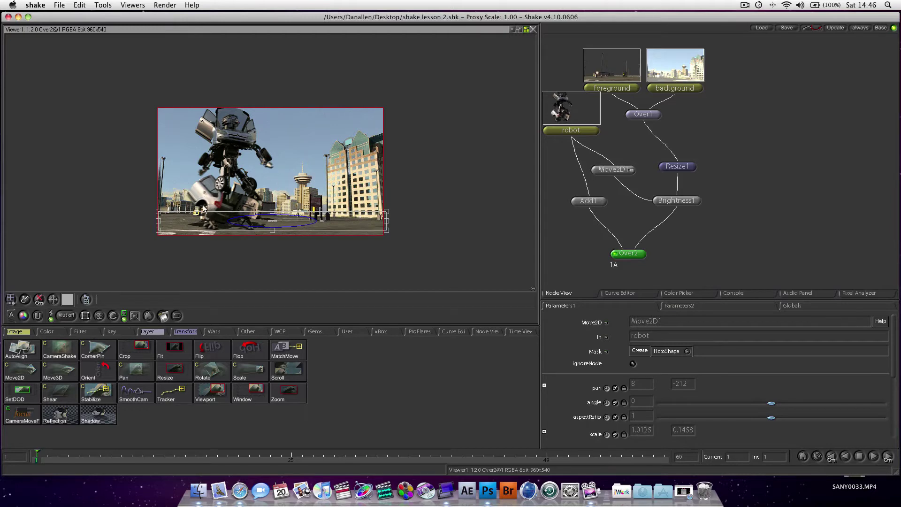
Align and tilt the shadow under the feet: pan 21, -208.5, angle -0.580, scale 1.0625 × 0.1458.
key("plus")
key("plus")
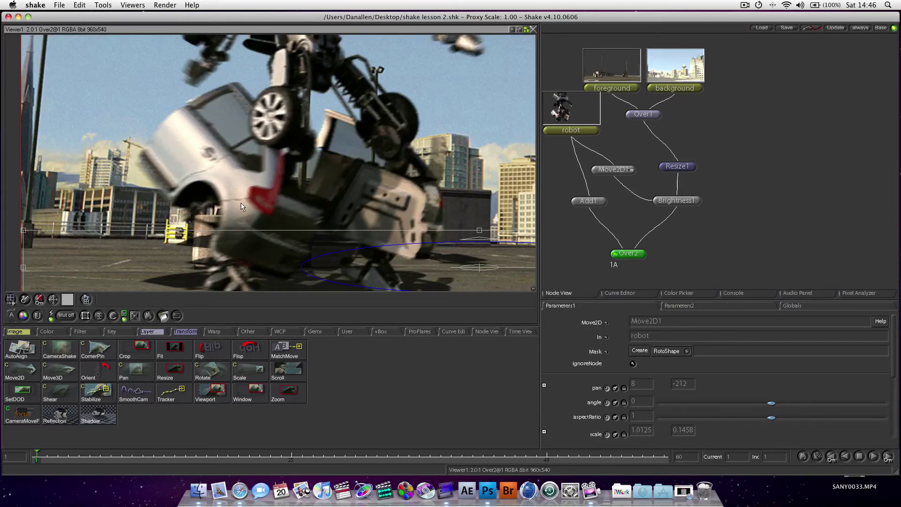
left_click_drag(288, 207, 263, 139)
left_click_drag(251, 179, 245, 184)
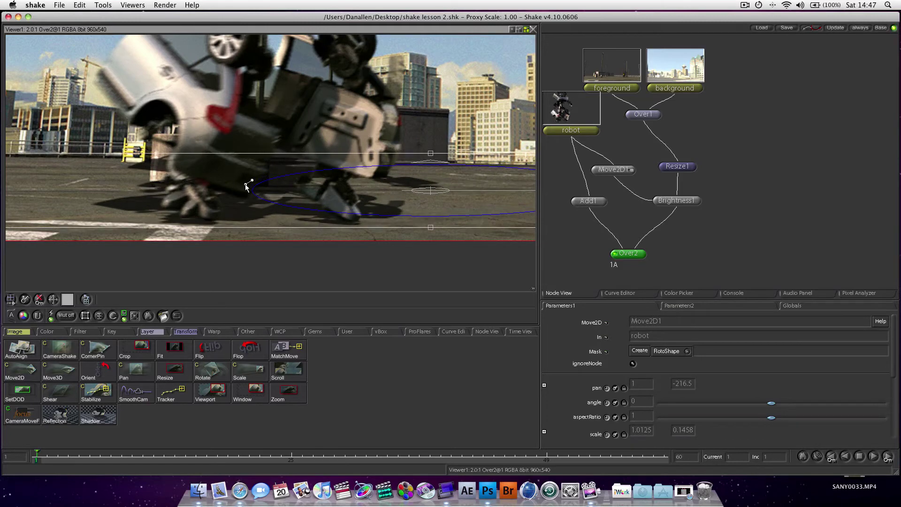
key("minus")
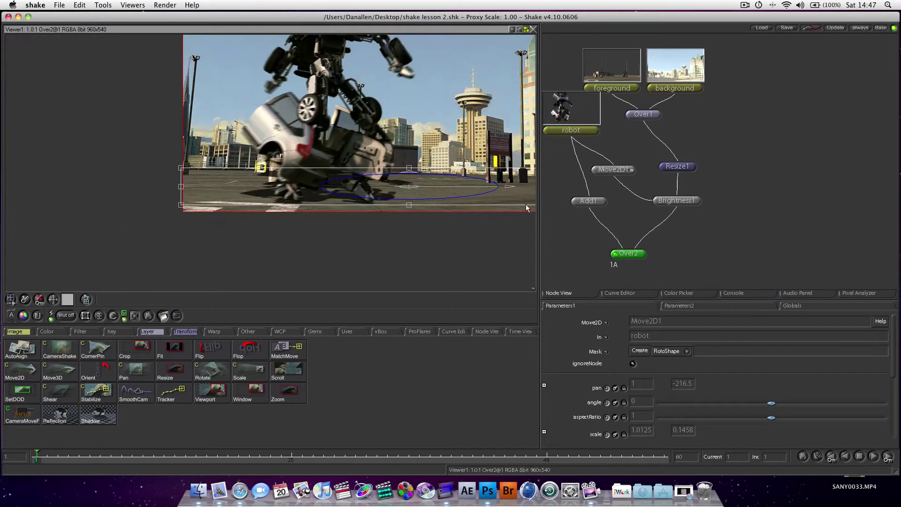
key("minus")
left_click_drag(347, 197, 422, 199)
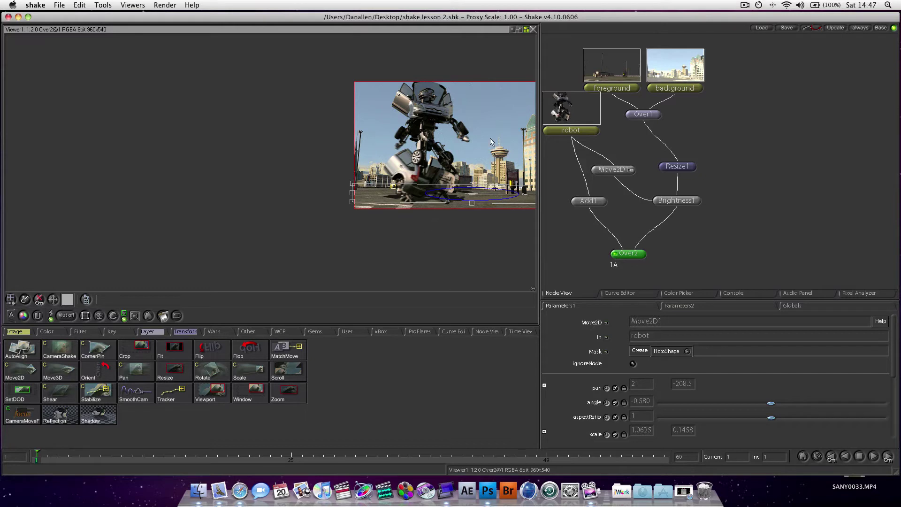
scroll(476, 160, "up", 1)
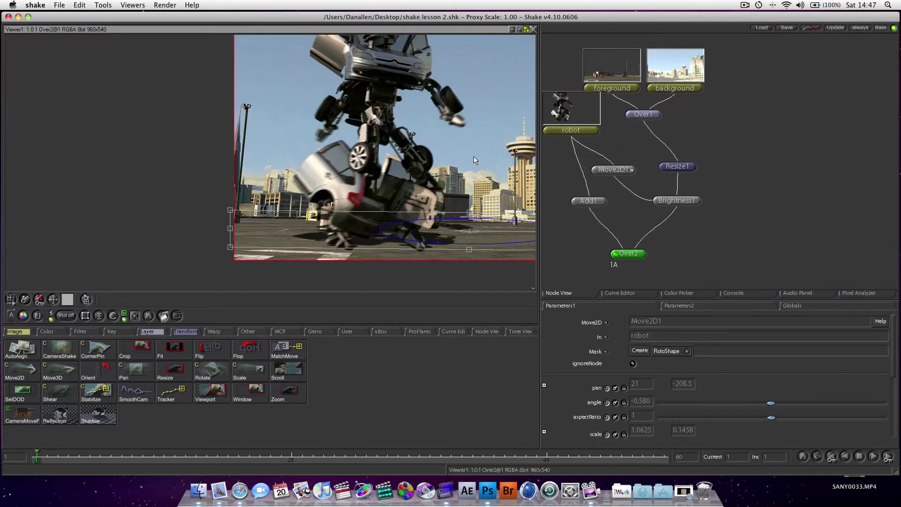
left_click_drag(454, 161, 337, 142)
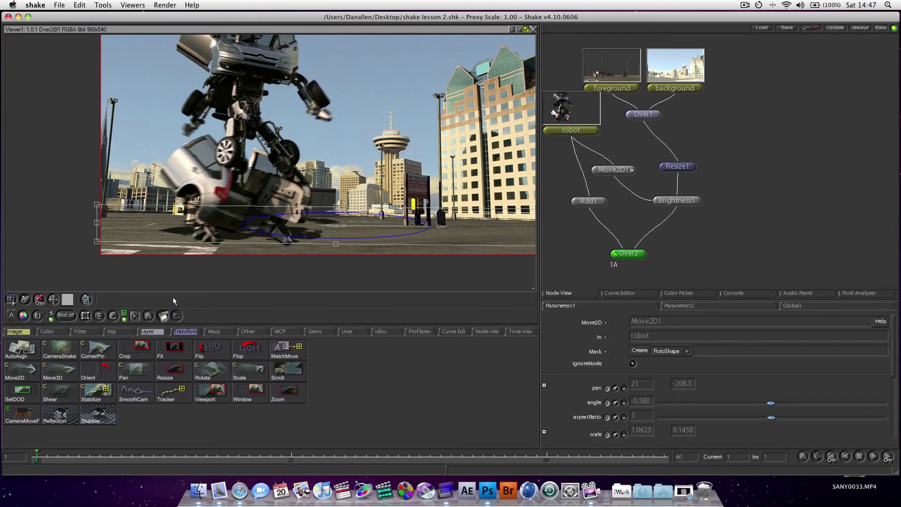
Show on-screen controls only 'When modifying' and nudge Move2D1's pan to 13, -213.5.
left_click(12, 301)
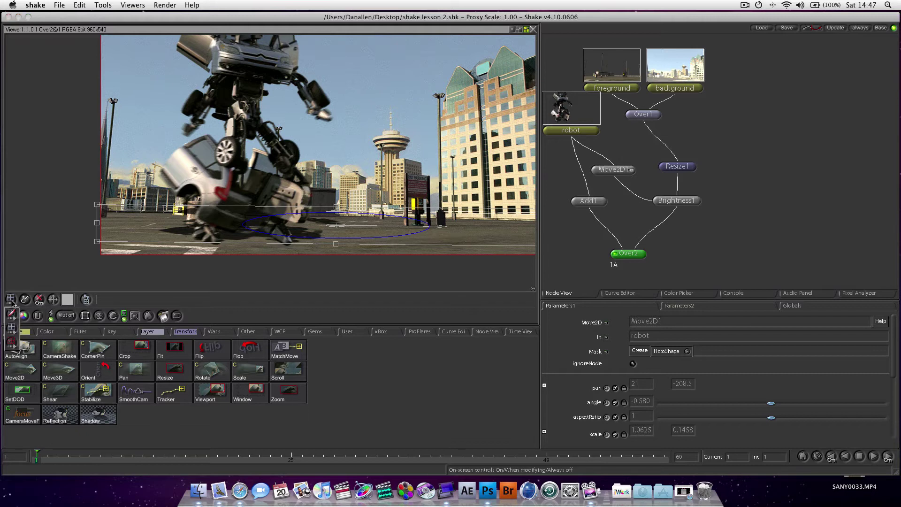
left_click(11, 343)
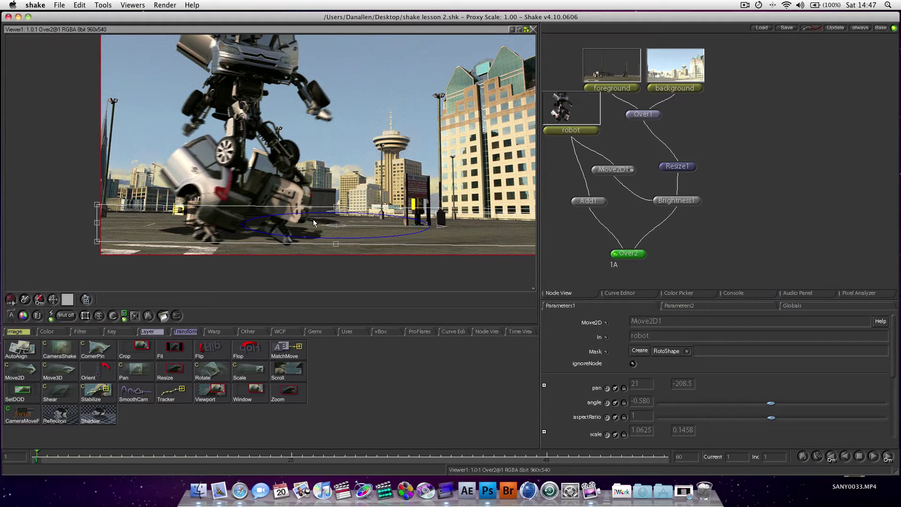
left_click_drag(230, 225, 227, 227)
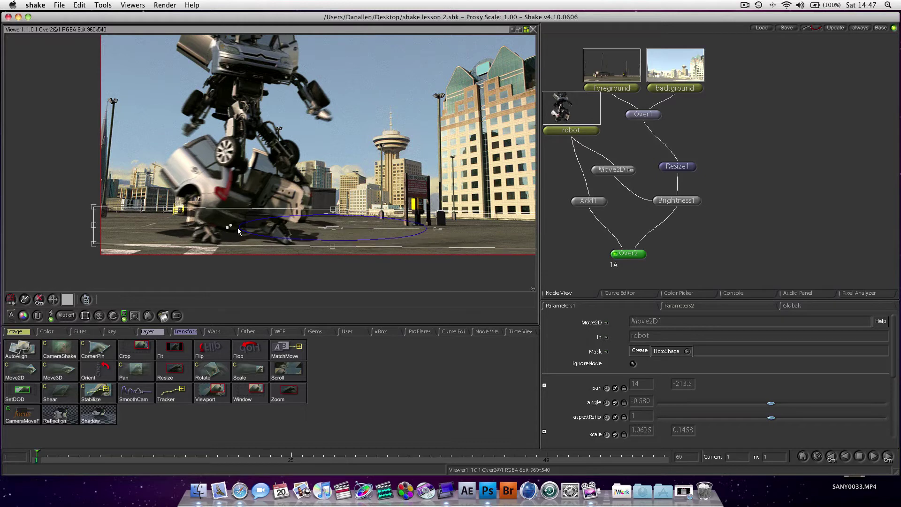
left_click(10, 300)
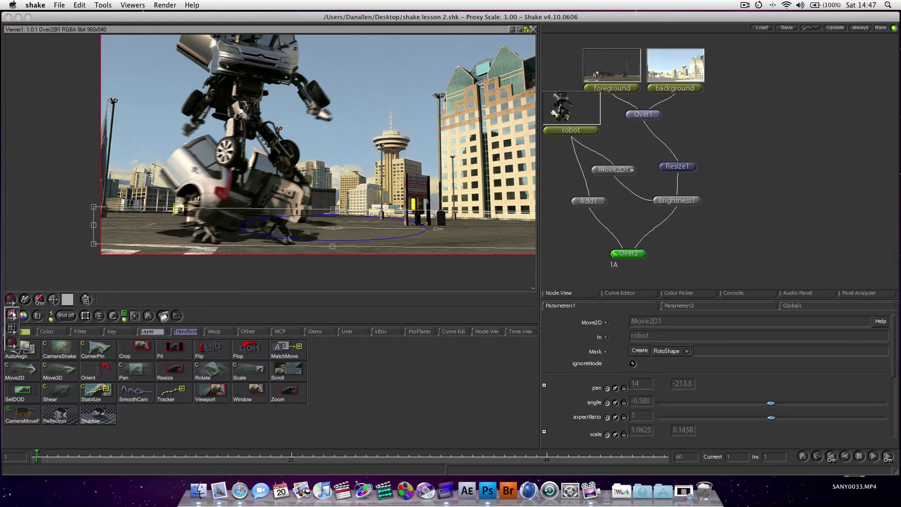
left_click(12, 314)
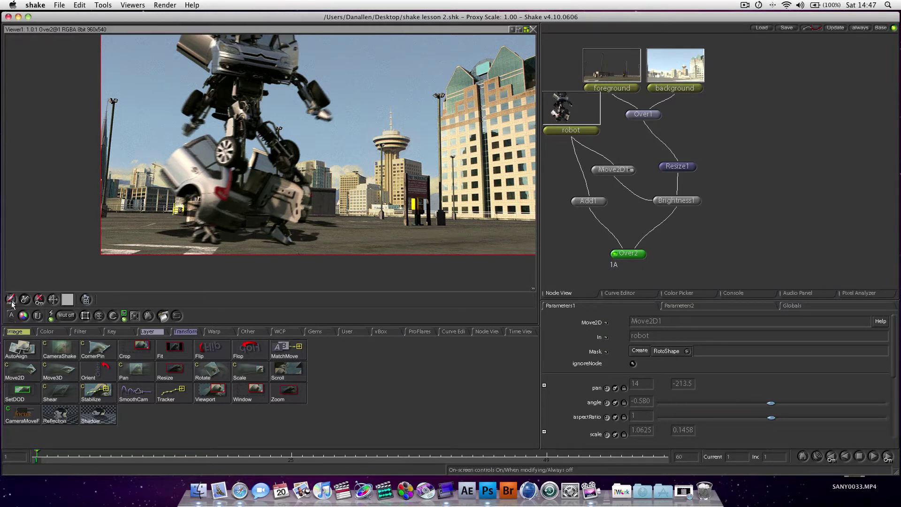
left_click_drag(12, 314, 14, 348)
left_click_drag(216, 228, 216, 228)
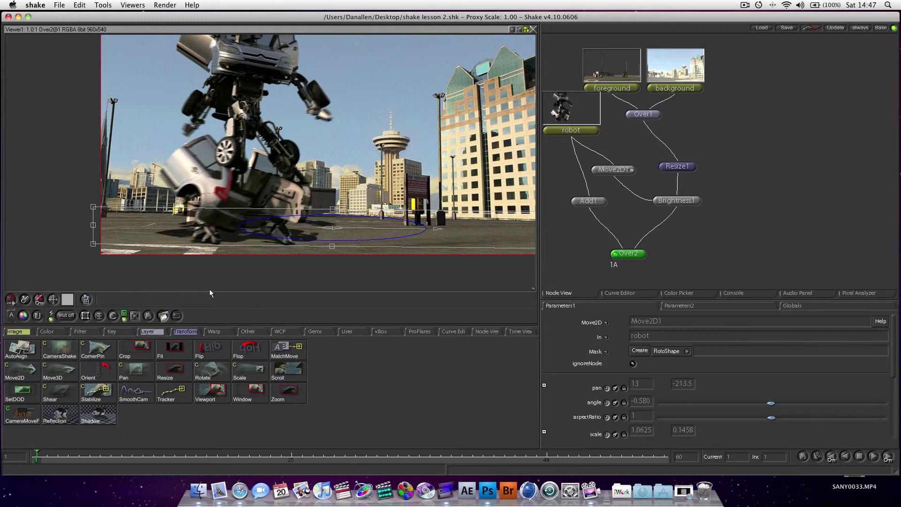
Scrub the later frames to check the shadow and turn on autokey.
left_click(249, 455)
left_click_drag(283, 450, 16, 455)
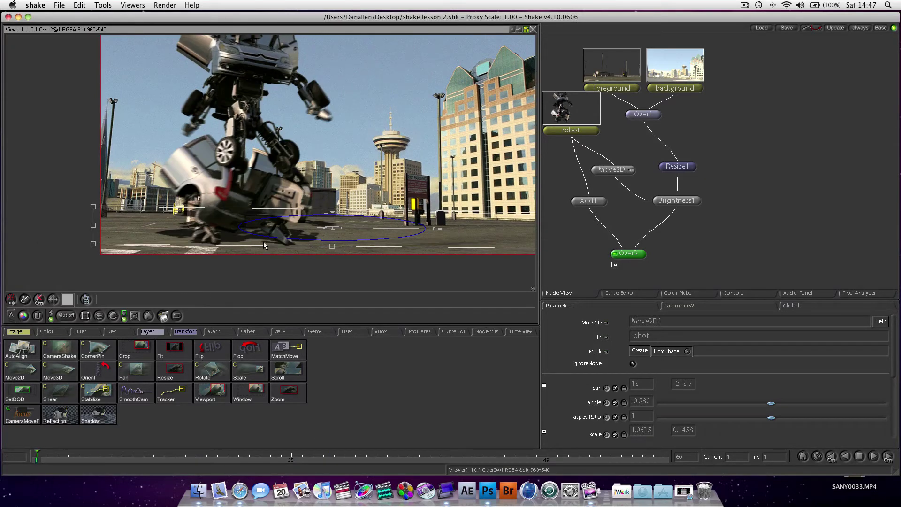
left_click(25, 300)
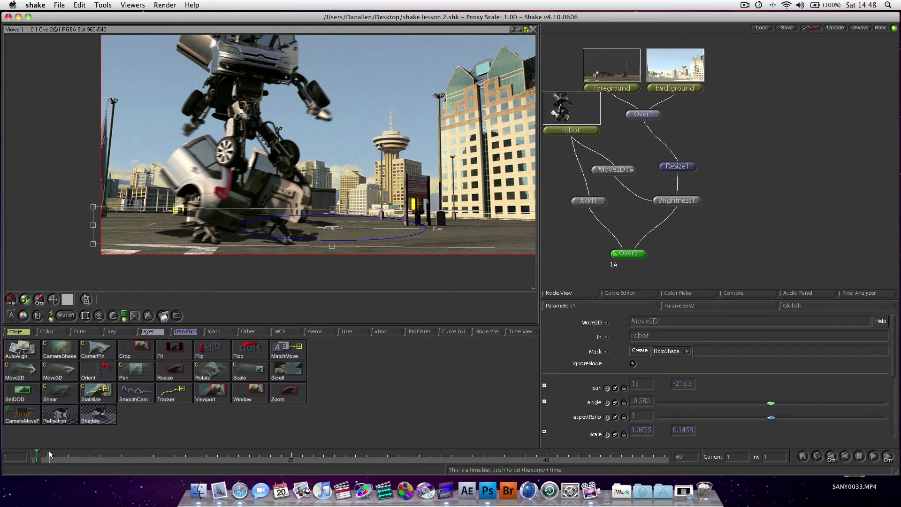
left_click_drag(50, 454, 221, 462)
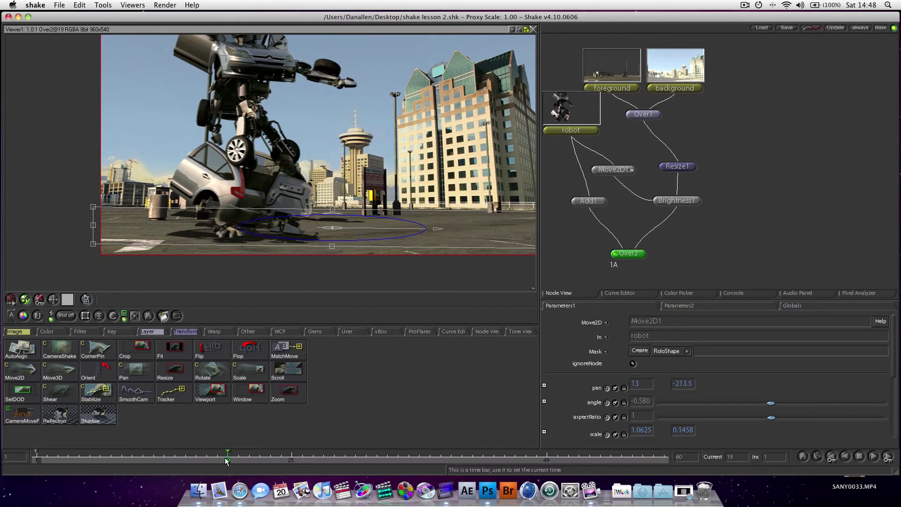
Key the shadow's position under the feet at intermediate frames up to frame 45.
left_click_drag(201, 224, 202, 217)
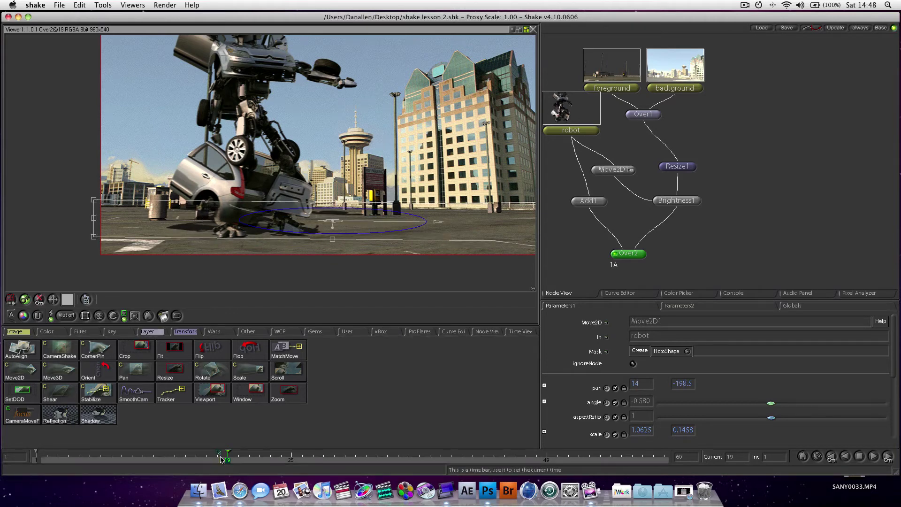
left_click(239, 457)
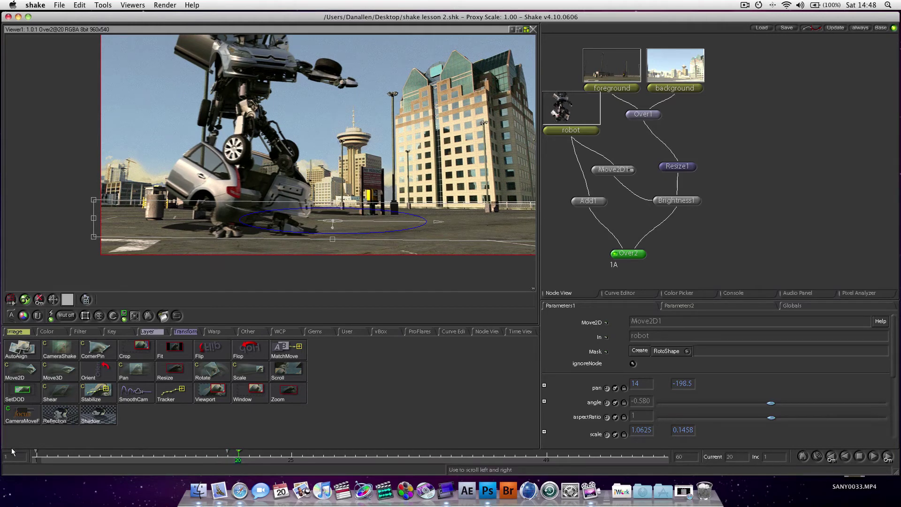
left_click(250, 456)
left_click_drag(257, 454, 504, 462)
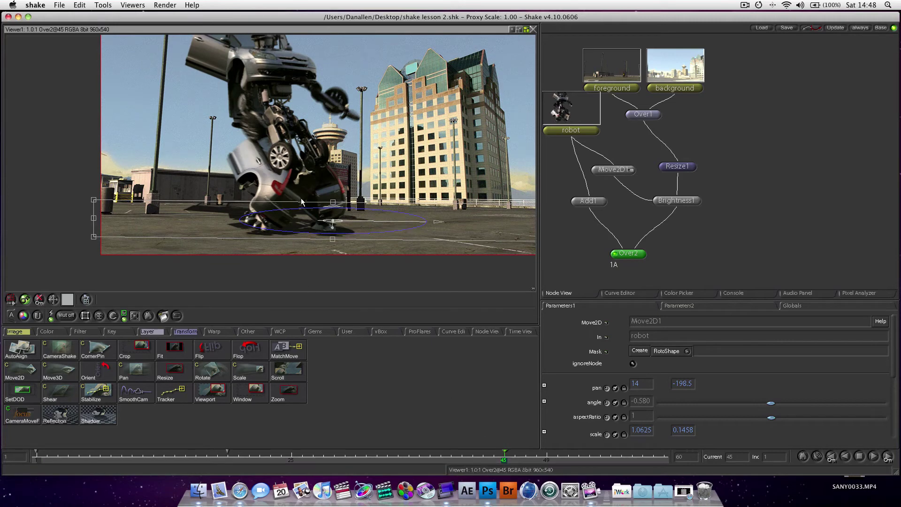
left_click_drag(217, 232, 215, 223)
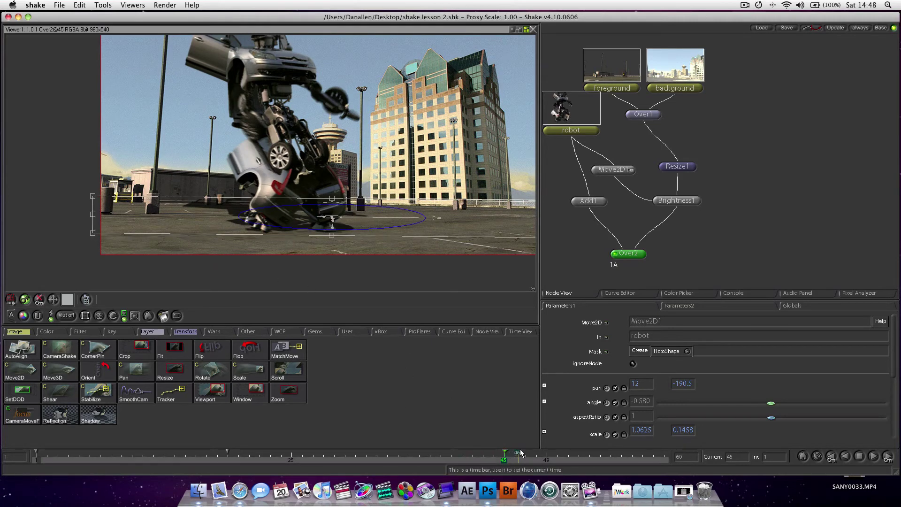
At frame 60 move the shadow to pan 10, -200.5, then return to frame 1.
left_click_drag(504, 456, 632, 457)
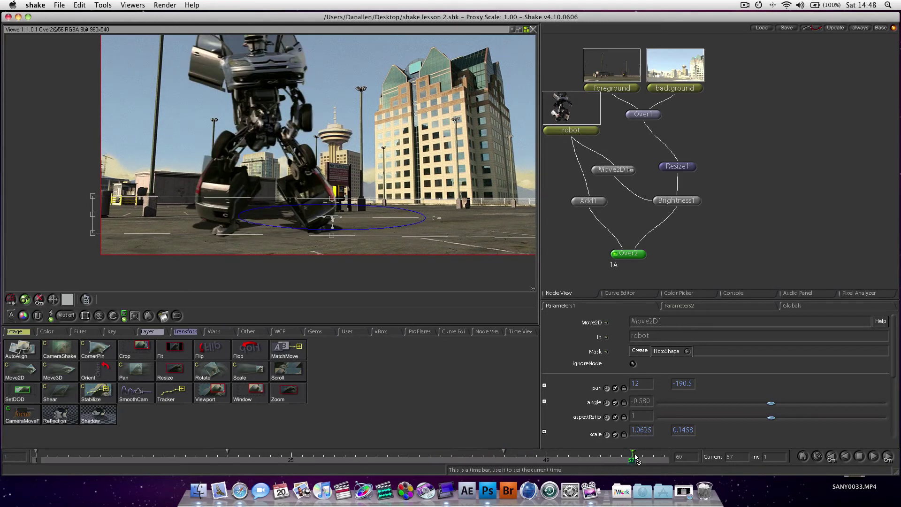
left_click(660, 460)
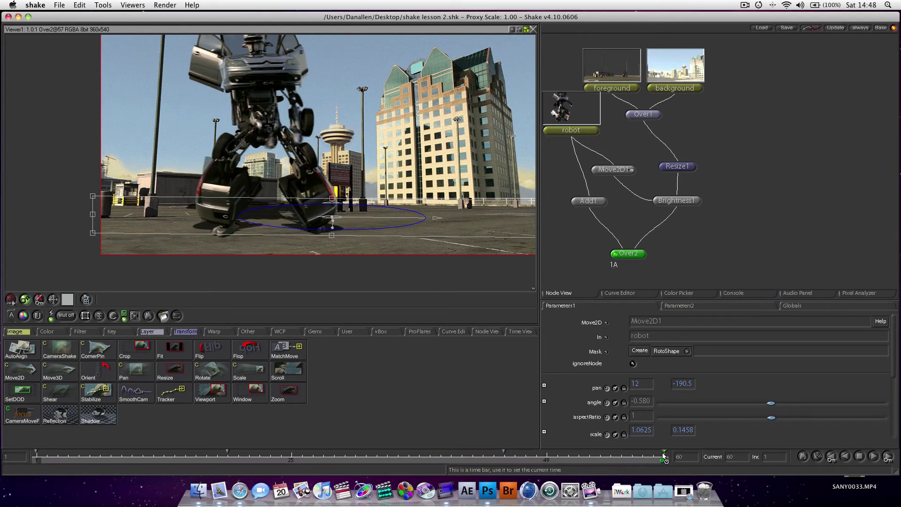
left_click_drag(188, 218, 187, 222)
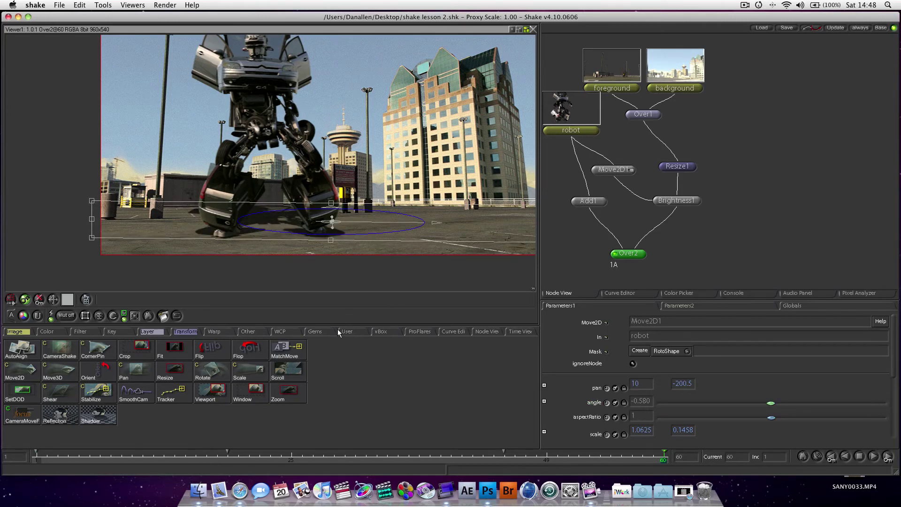
left_click_drag(658, 454, 313, 439)
left_click_drag(230, 431, 15, 440)
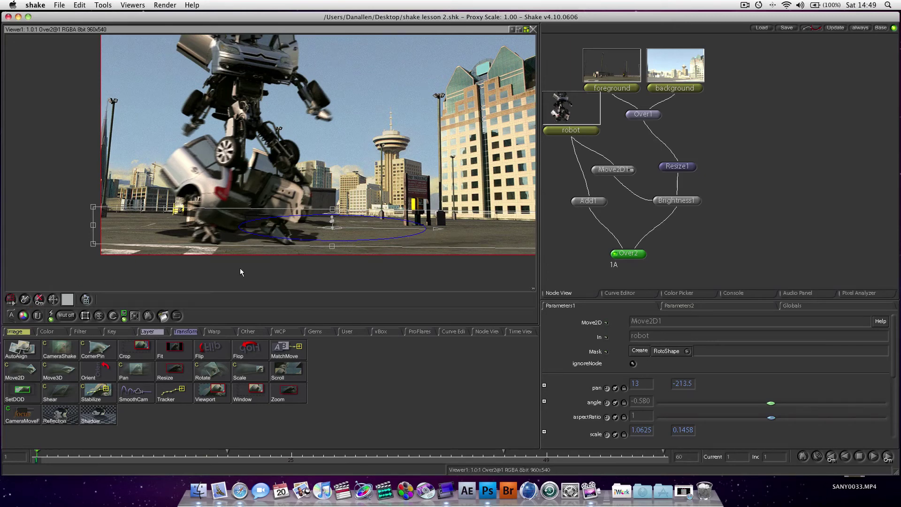
Set the flipbook timeRange and render the Over2 composite into a Shake Flipbook.
left_click(163, 315)
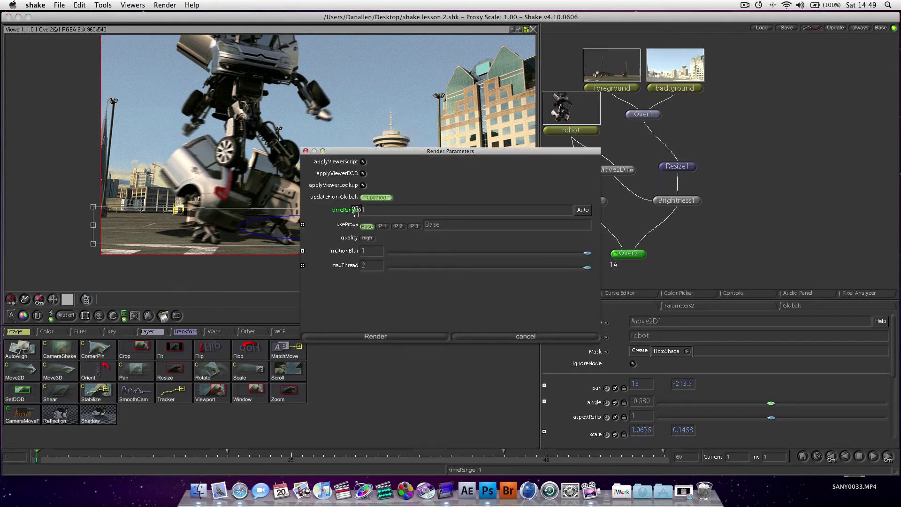
left_click(468, 211)
left_click(188, 183)
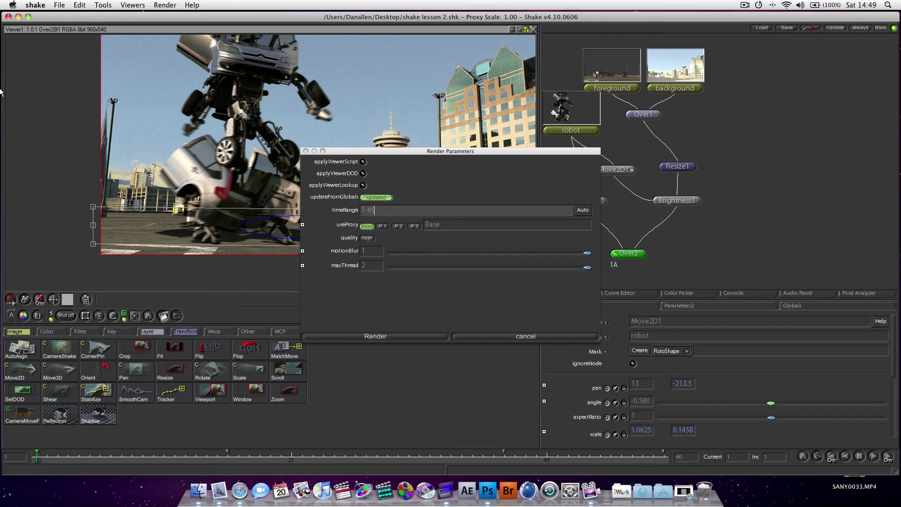
left_click(356, 320)
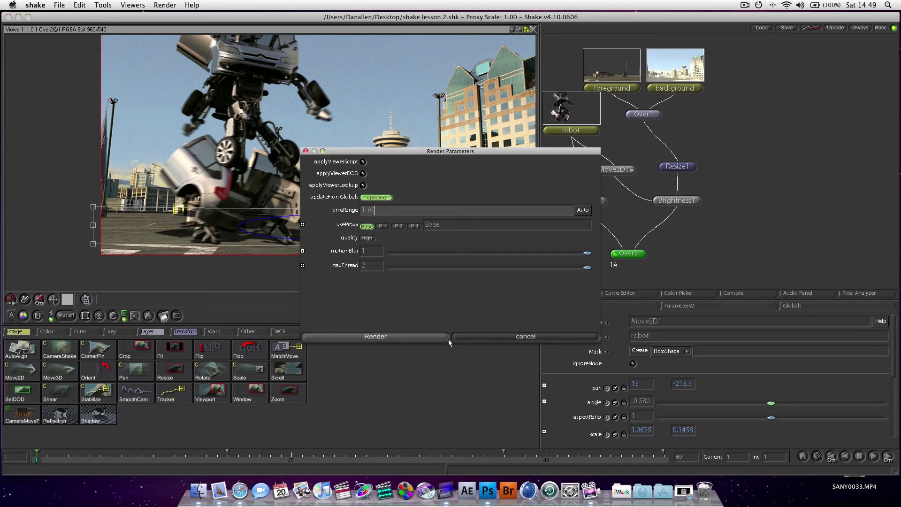
left_click(415, 336)
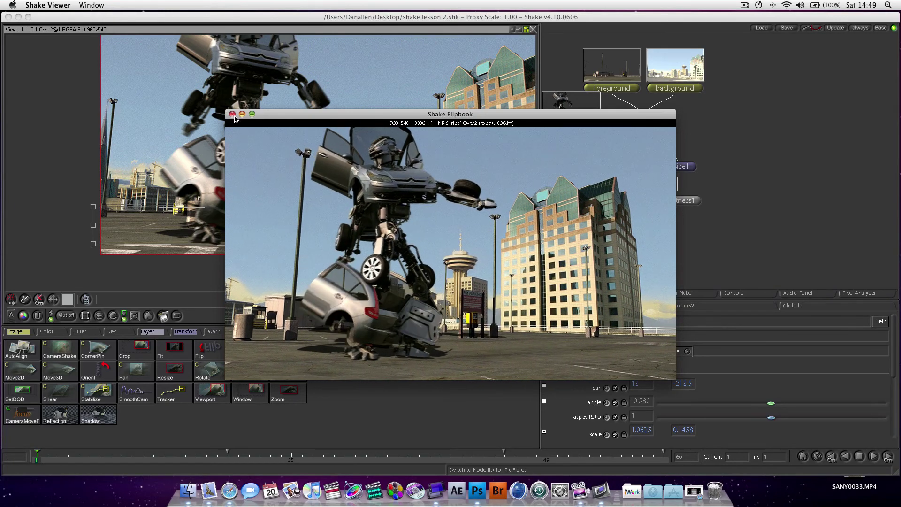
Close the flipbook and render Over2 to disk as an Apple Animation QuickTime preview.
left_click(202, 312)
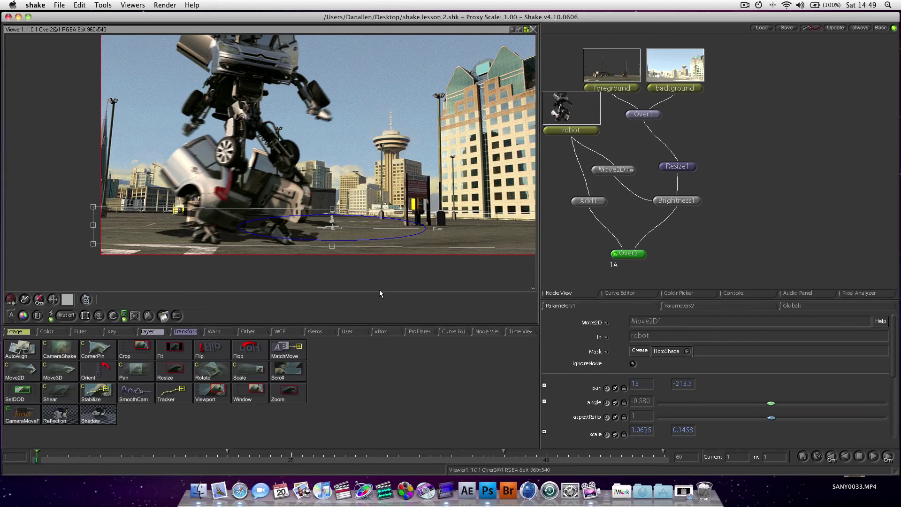
right_click(637, 257)
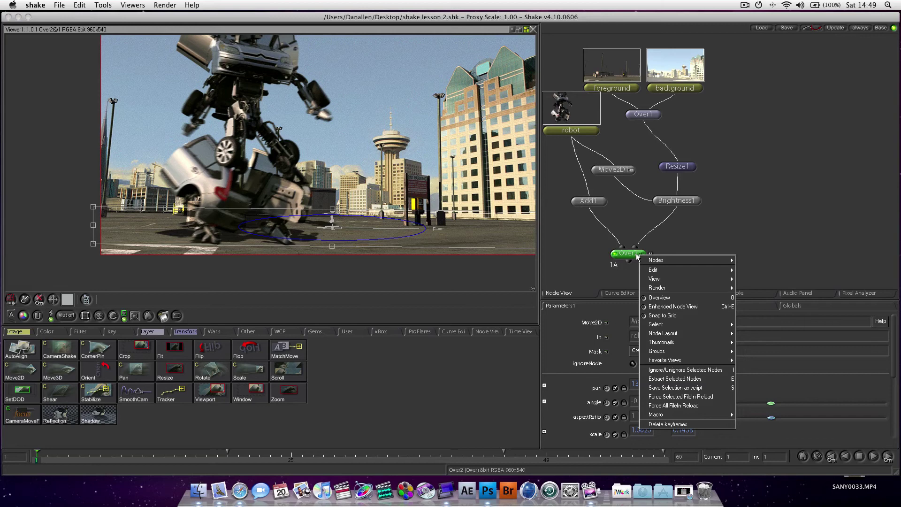
mouse_move(676, 290)
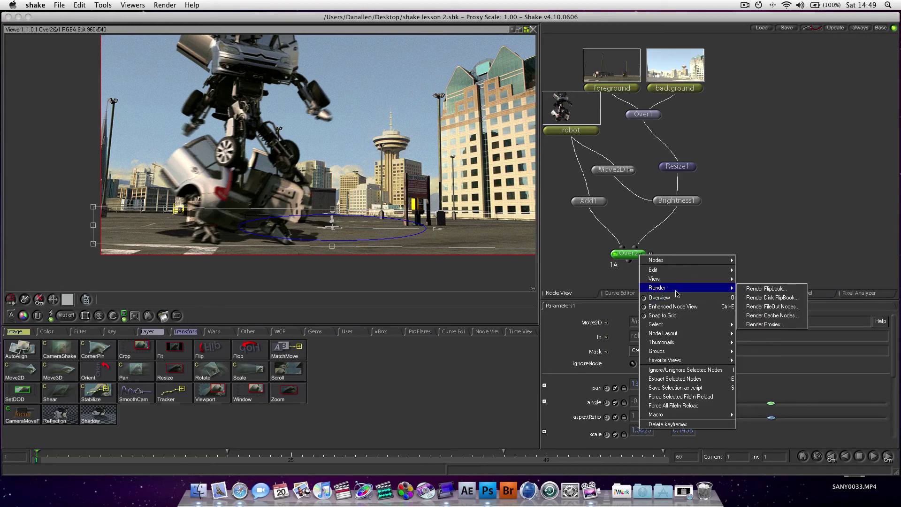
left_click(748, 297)
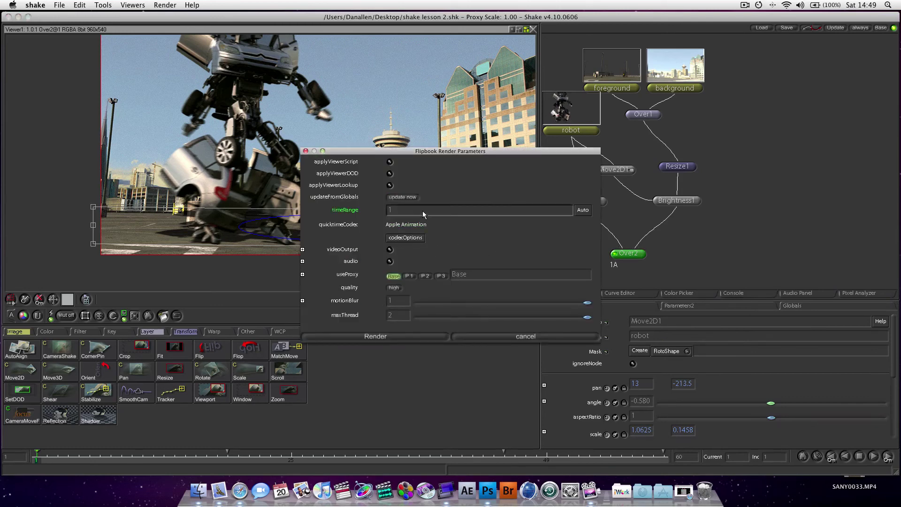
left_click(422, 210)
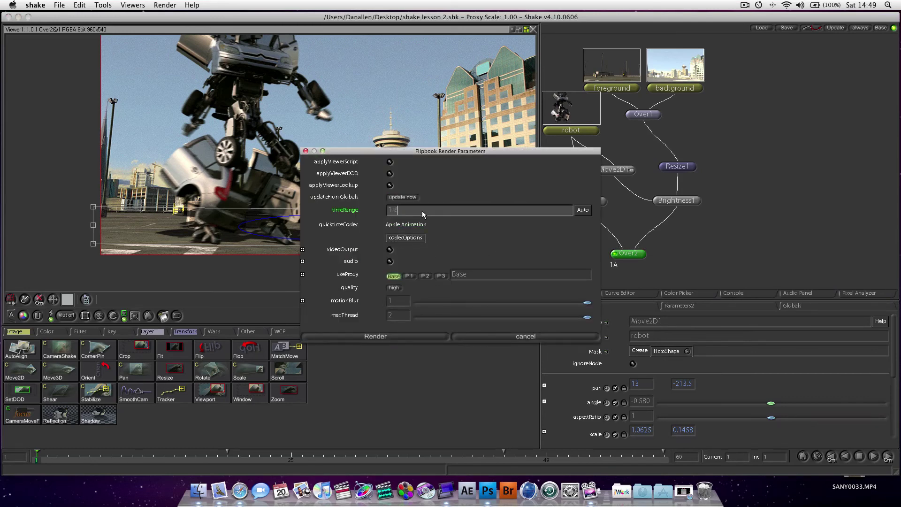
left_click(372, 337)
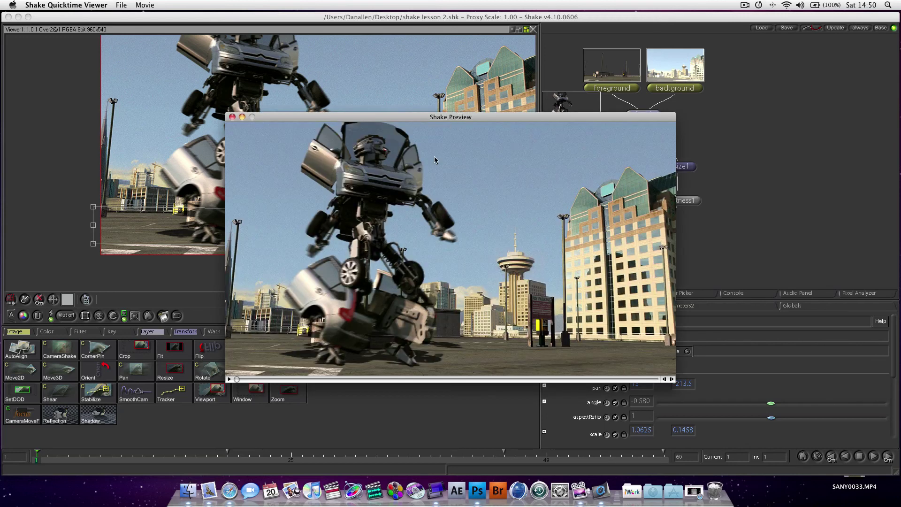
Play the robot-over-city QuickTime preview movie through in Shake Preview, then close it.
mouse_move(330, 117)
left_mouse_down()
mouse_move(312, 119)
mouse_move(323, 115)
left_mouse_up()
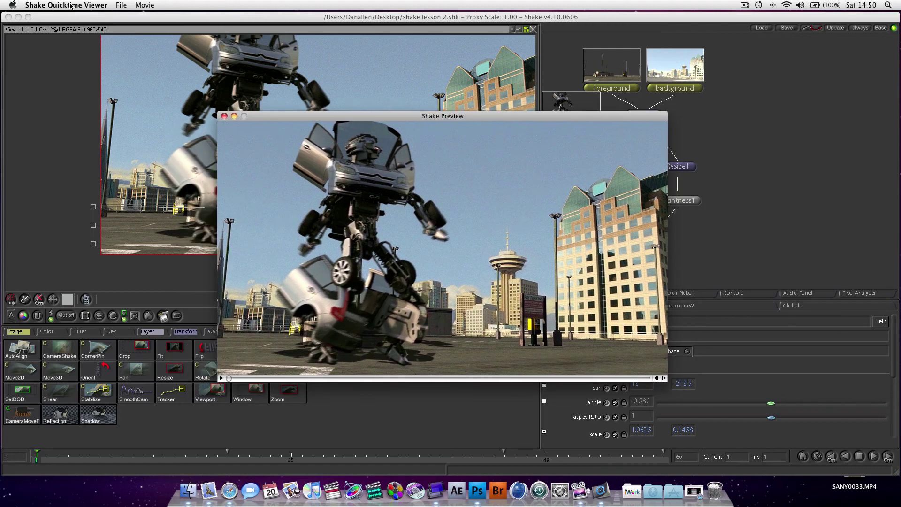
left_click(71, 6)
left_click(426, 225)
left_click(221, 377)
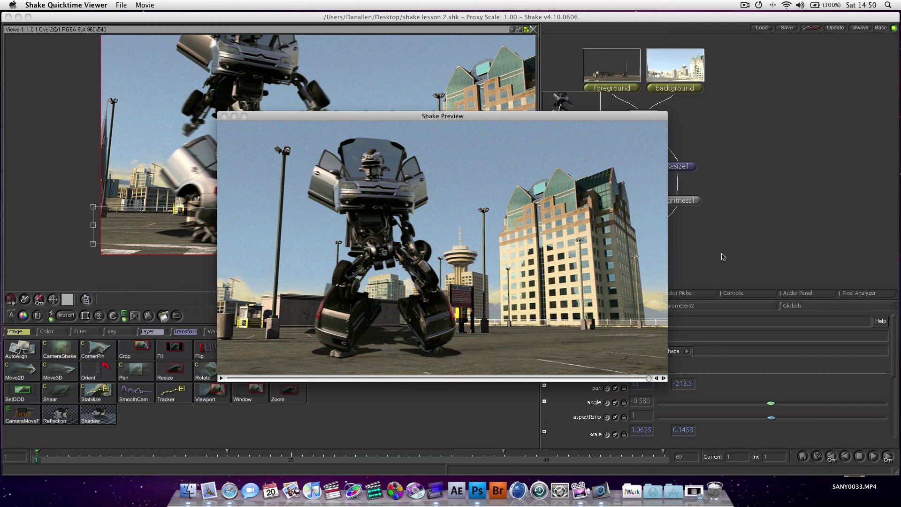
left_click(224, 116)
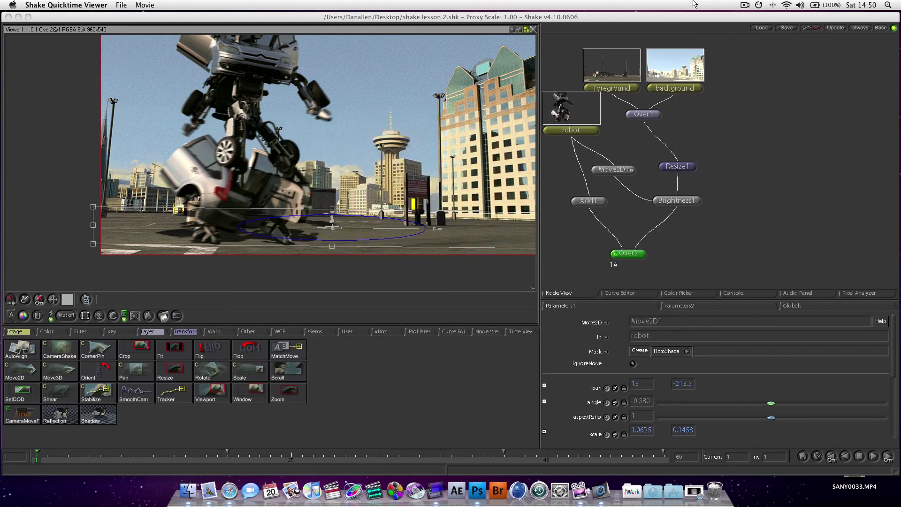
left_click(744, 5)
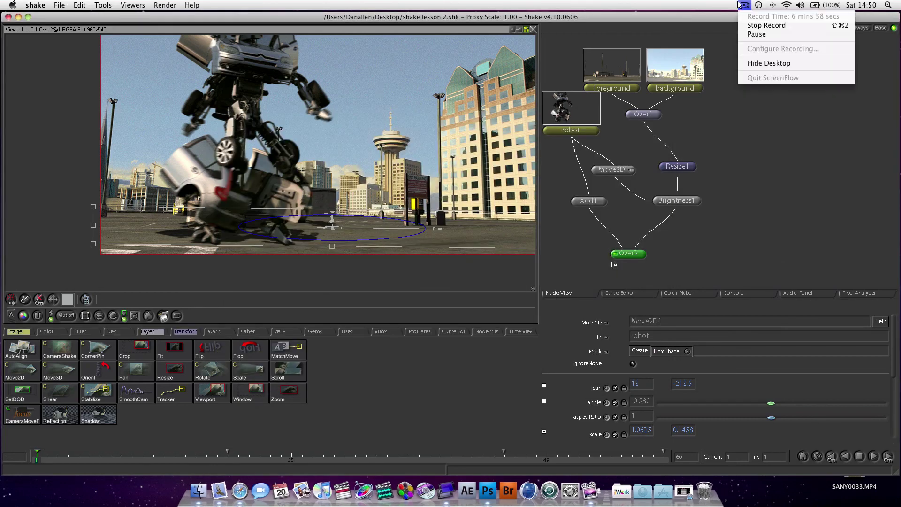
left_click(781, 157)
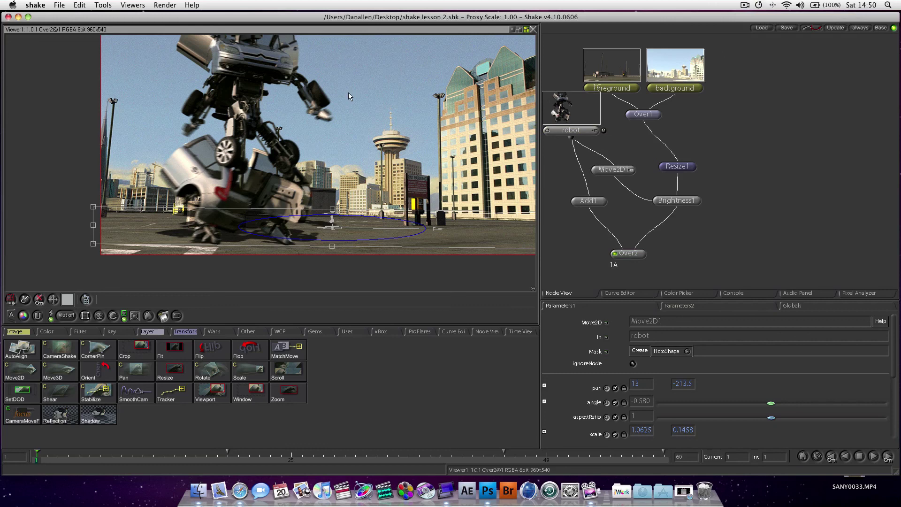